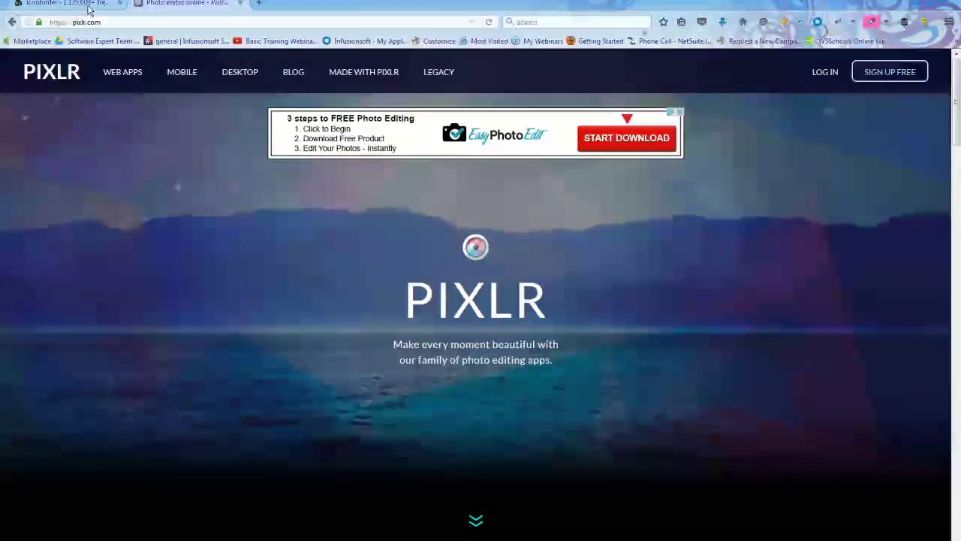
# Search Iconfinder for 'unicorn' icons that are free and for commercial use.
pyautogui.click(88, 8)
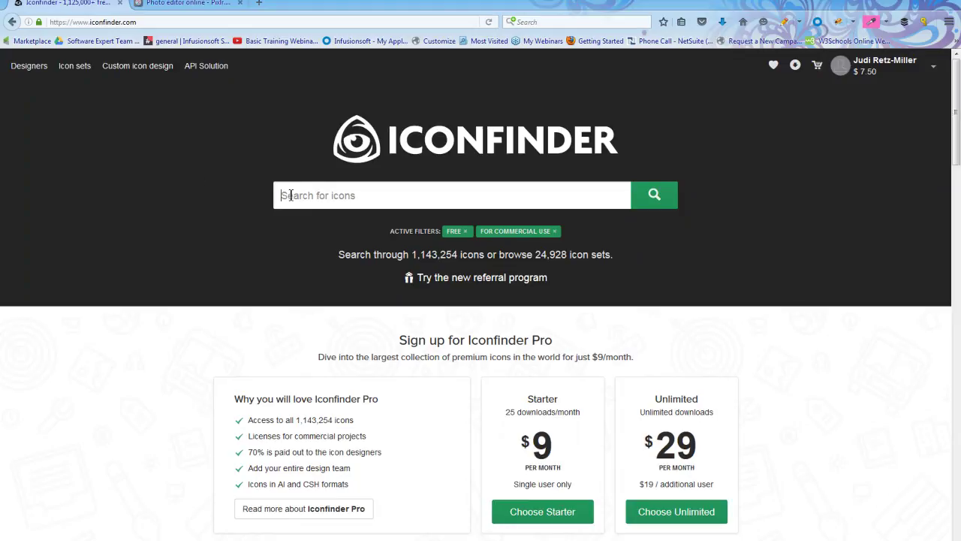
pyautogui.write('unicorn')
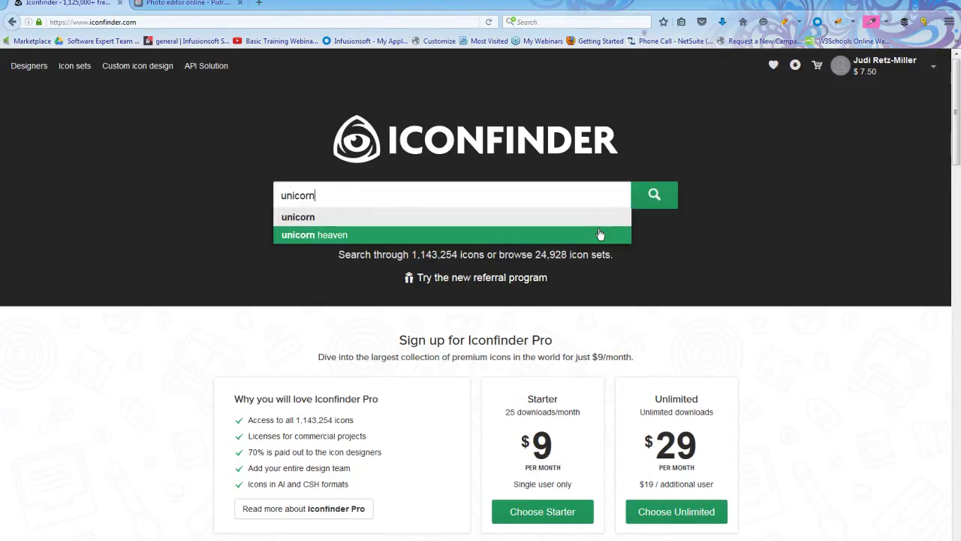
pyautogui.click(653, 197)
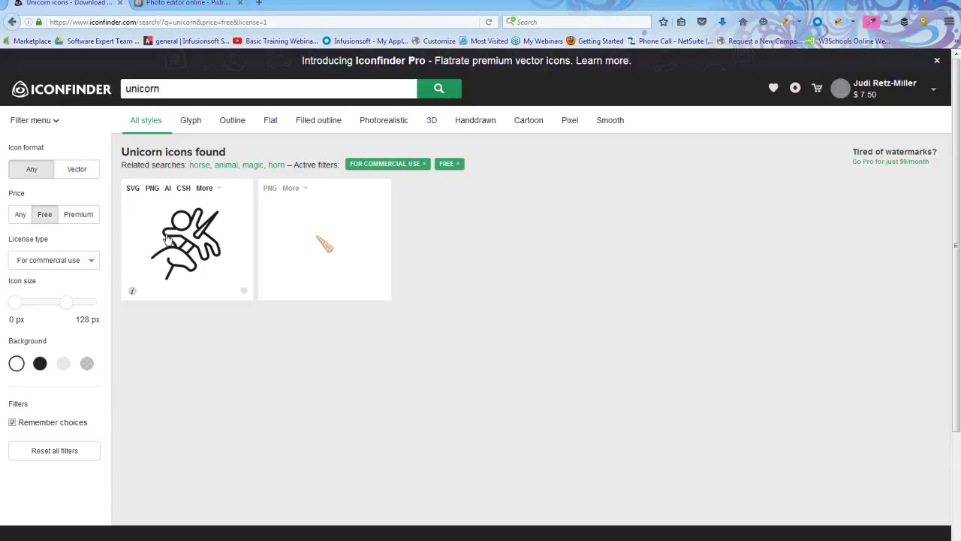
# Set the Price filter to Any, then Free, then Any again so premium unicorn icons show.
pyautogui.click(21, 216)
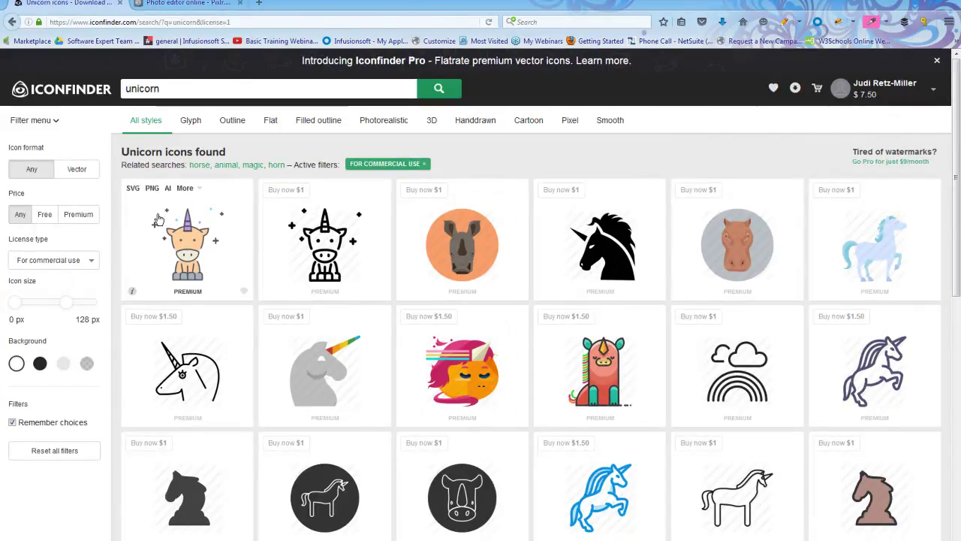
pyautogui.click(47, 216)
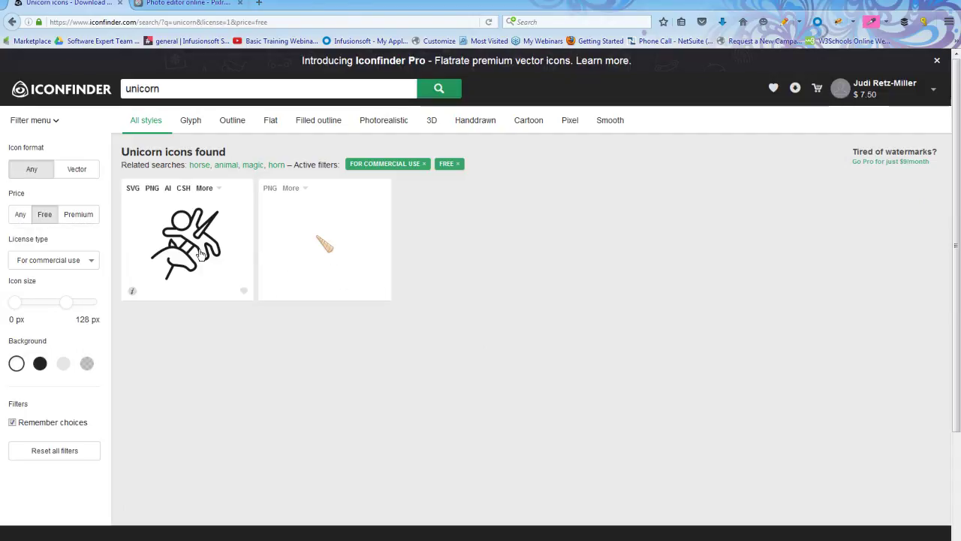
pyautogui.click(21, 217)
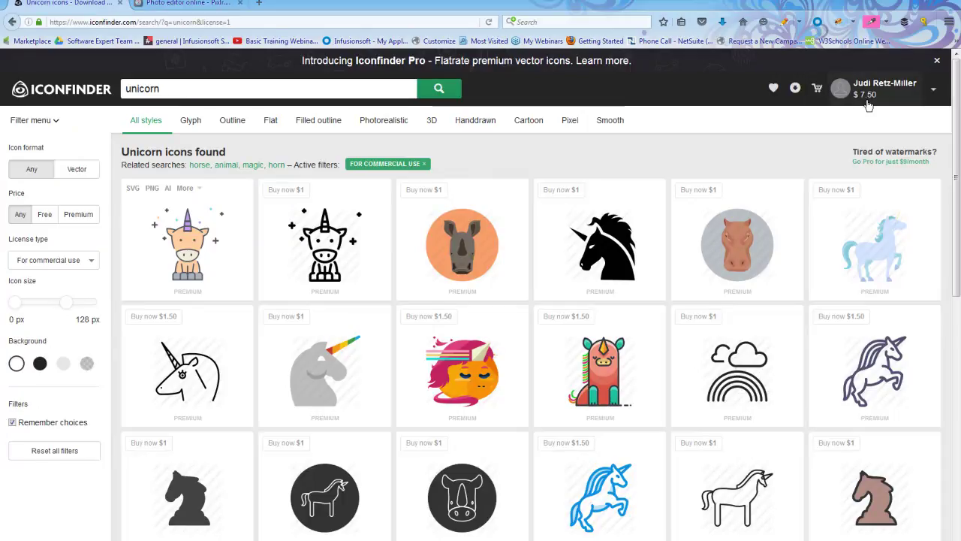
# Replace the search with 'baseball cap' icons, then return to the Pixlr tab.
pyautogui.moveTo(183, 89); pyautogui.dragTo(44, 79)
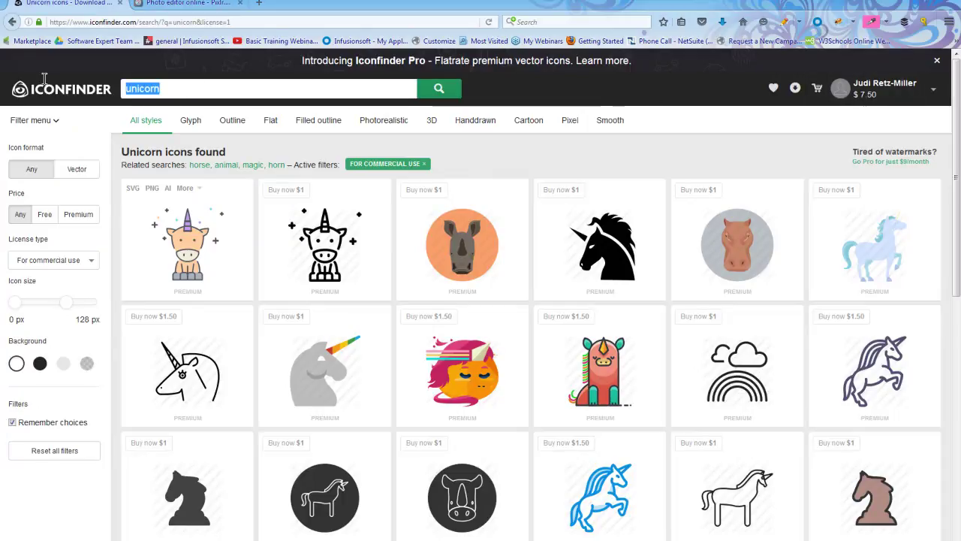
pyautogui.write('baseb')
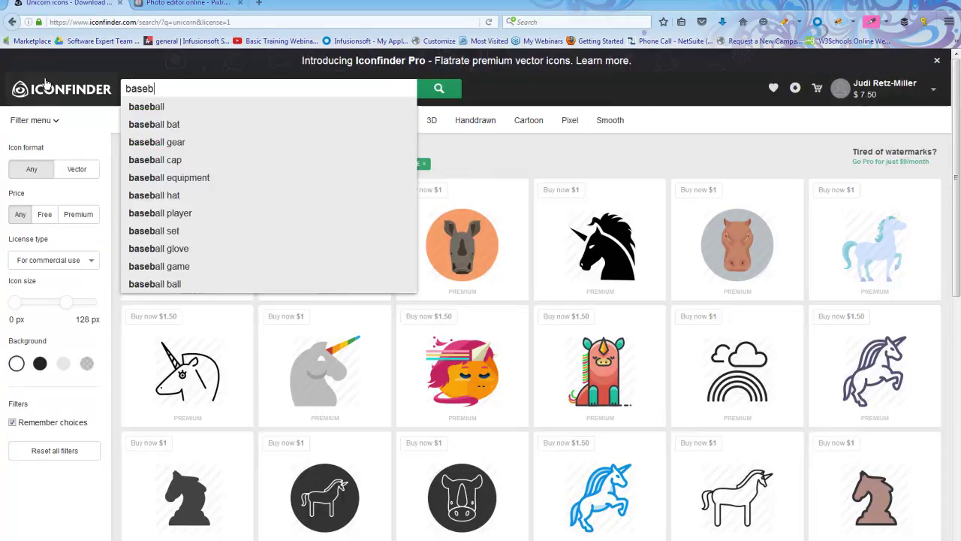
pyautogui.write('all cap')
pyautogui.press('Return')
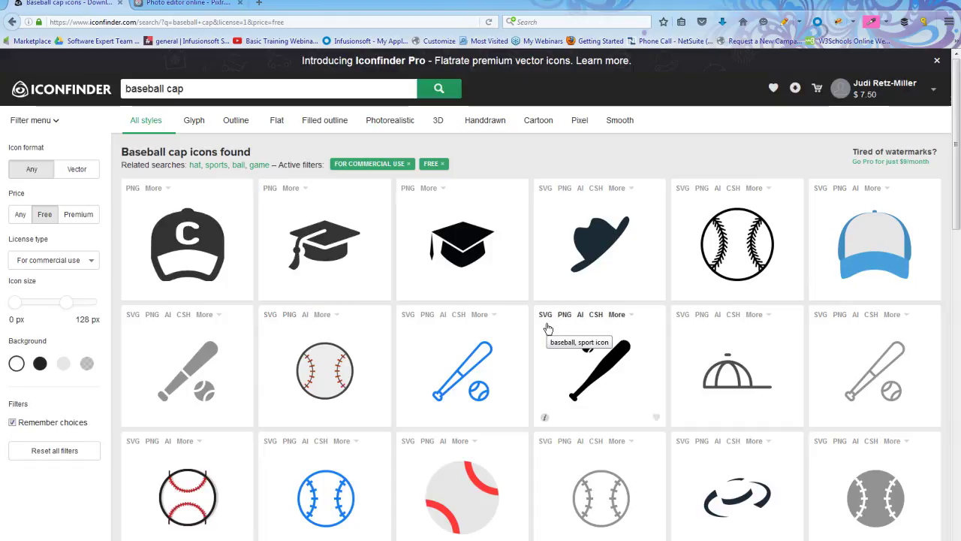
pyautogui.click(190, 8)
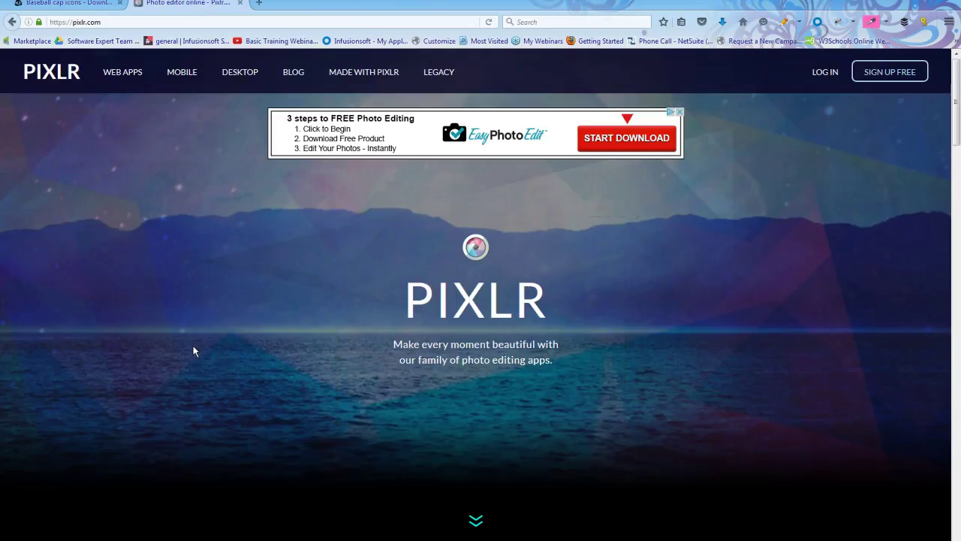
# Open the 'cute peach unicorn' image from the Desktop in Pixlr Editor.
pyautogui.scroll(-2, 193, 346)
pyautogui.scroll(-5, 193, 352)
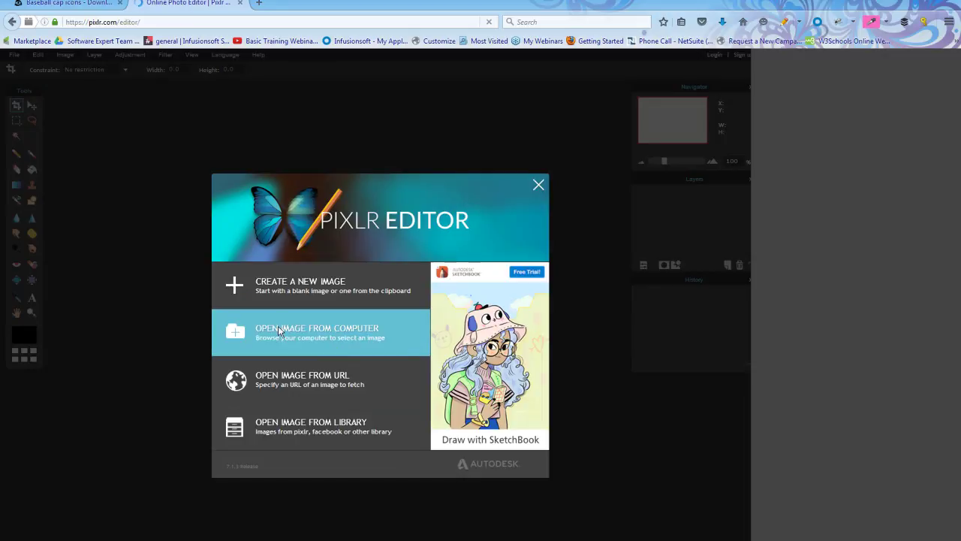
pyautogui.click(324, 331)
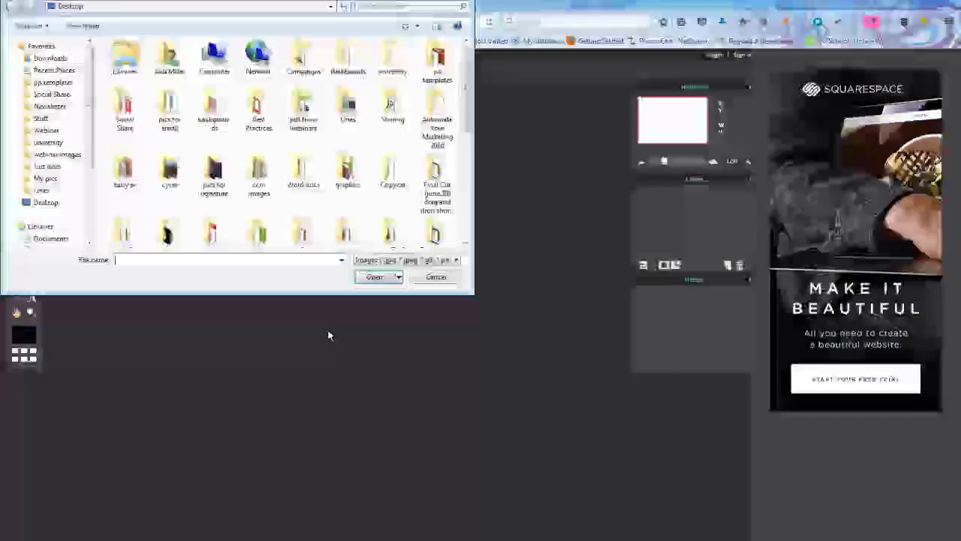
pyautogui.moveTo(468, 126); pyautogui.dragTo(466, 225)
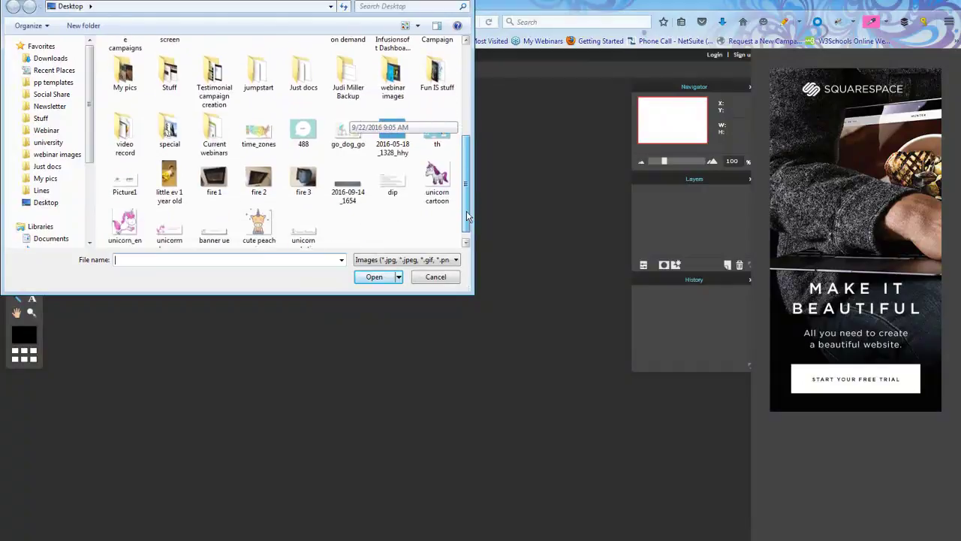
pyautogui.click(265, 215)
pyautogui.click(373, 276)
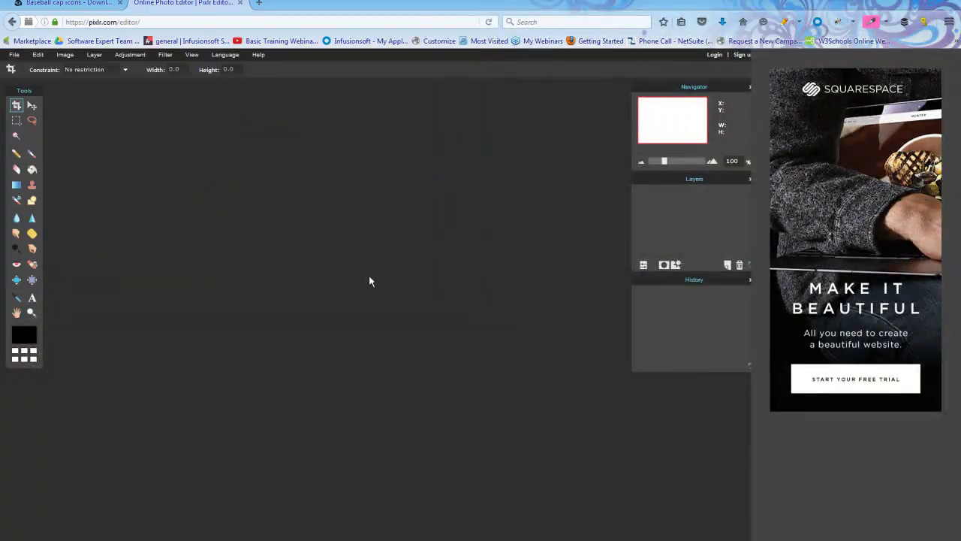
# Create a new non-transparent 800 x 600 image from File > New image.
pyautogui.click(15, 55)
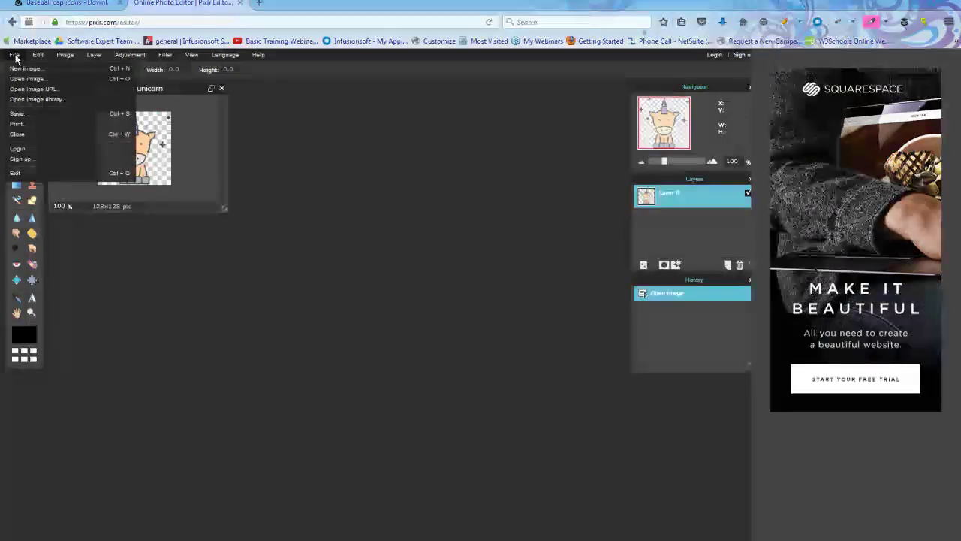
pyautogui.click(20, 69)
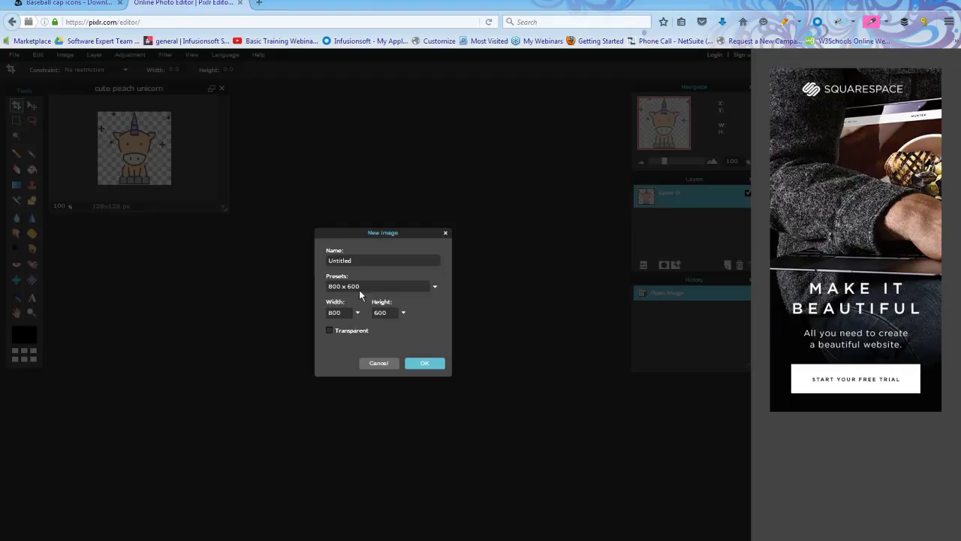
pyautogui.click(425, 364)
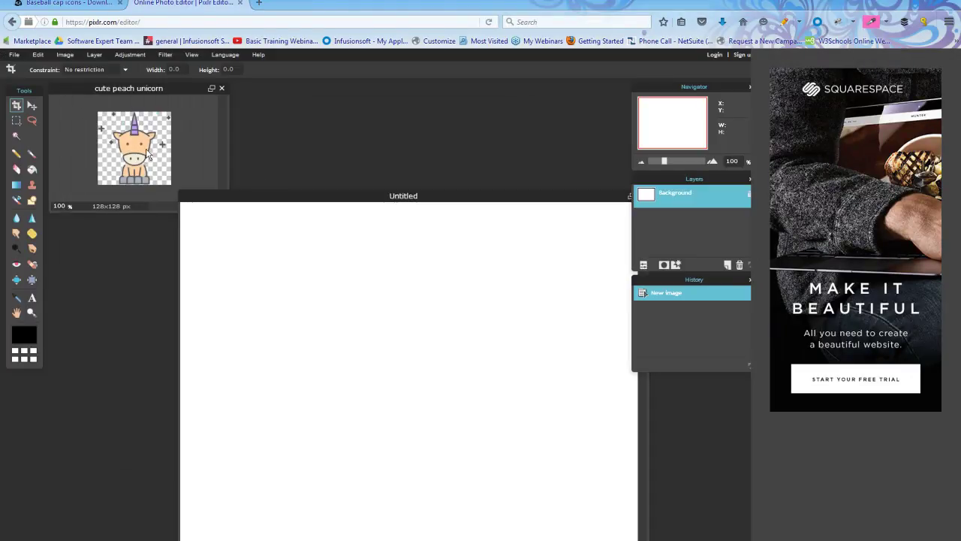
# Paste the whole unicorn image onto the Untitled canvas and move it to the top-left.
pyautogui.click(16, 120)
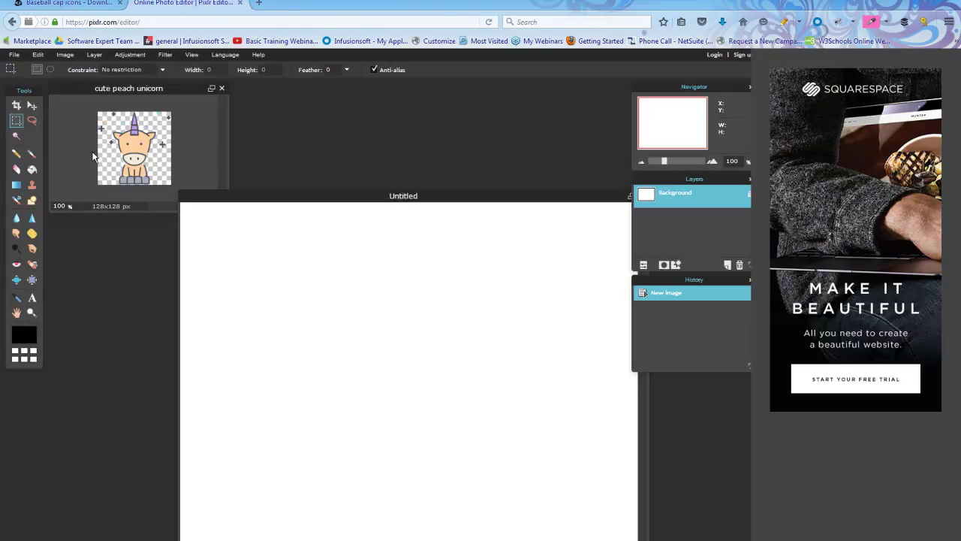
pyautogui.click(99, 114)
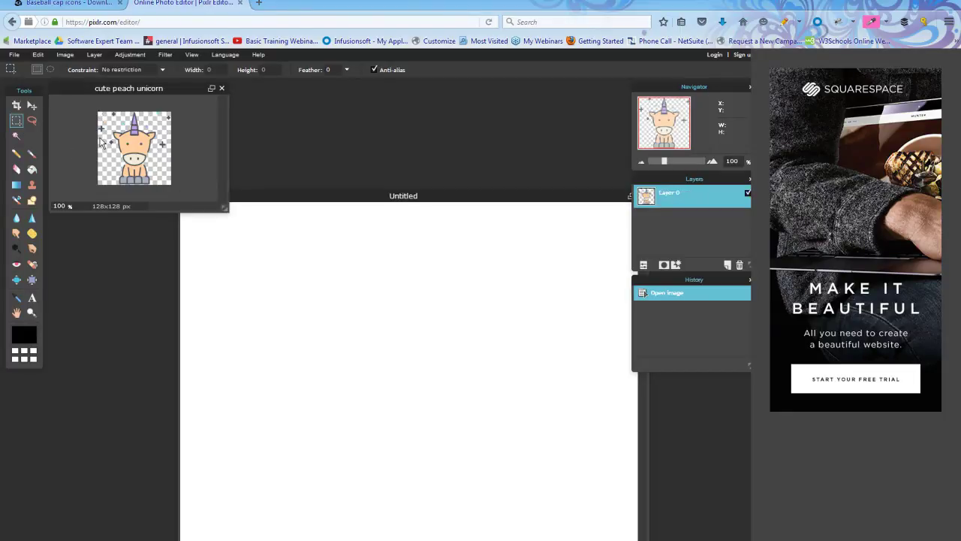
pyautogui.moveTo(99, 111); pyautogui.dragTo(171, 188)
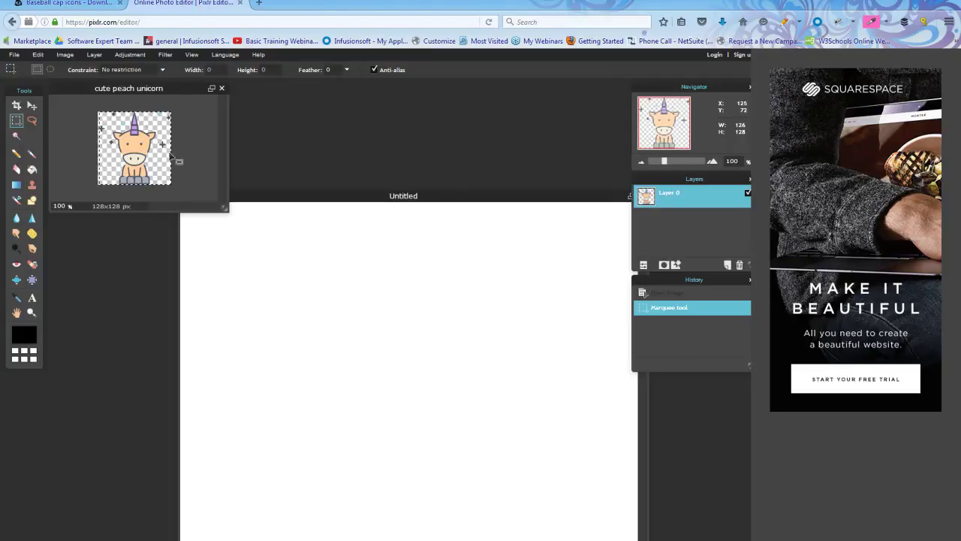
pyautogui.click(240, 259)
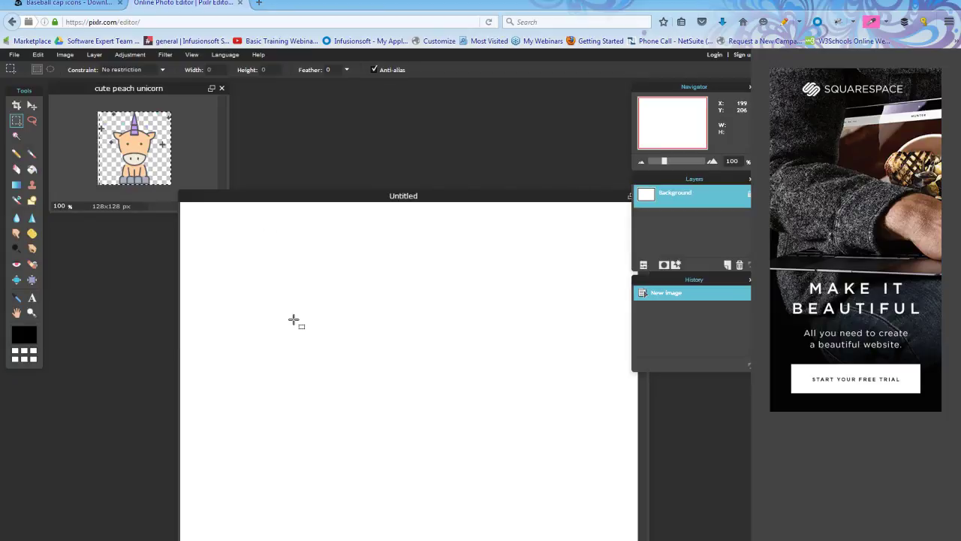
pyautogui.hotkey('ctrl', 'v')
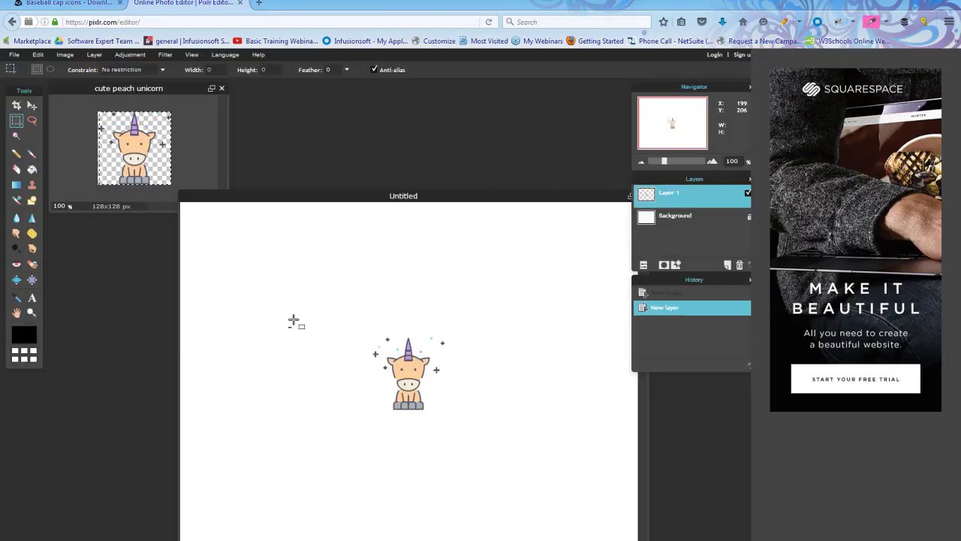
pyautogui.click(32, 106)
pyautogui.moveTo(405, 377); pyautogui.dragTo(230, 260)
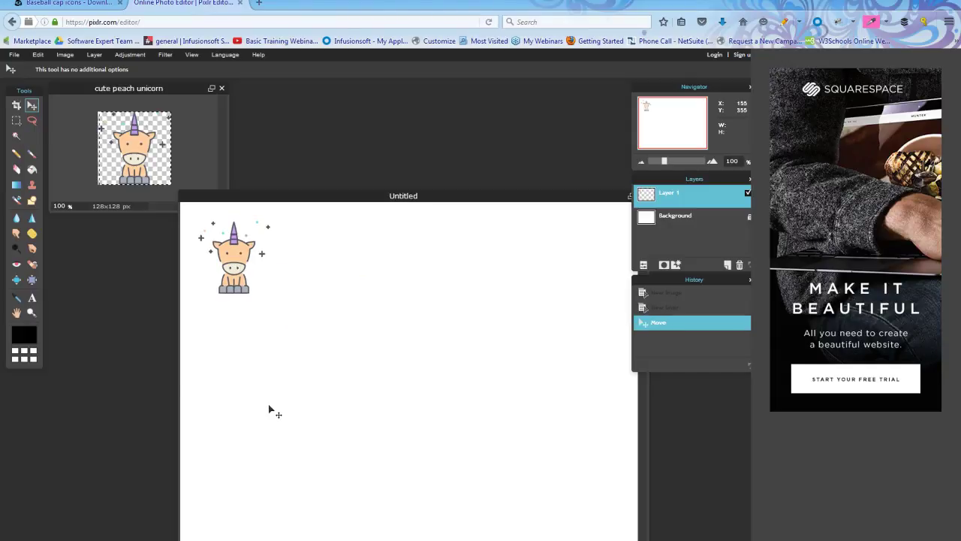
# Add 'Unicorn Marketing' text on the canvas beside the unicorn.
pyautogui.click(32, 301)
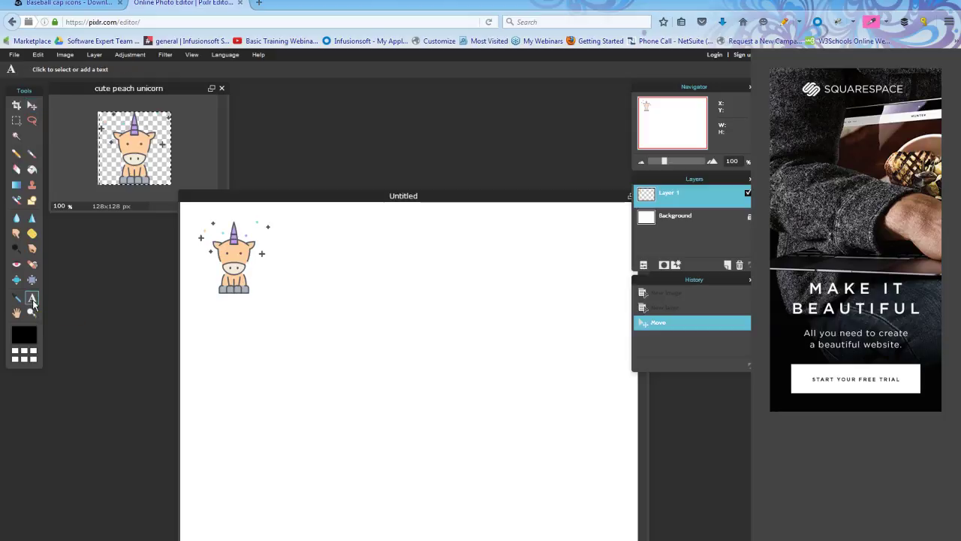
pyautogui.click(304, 256)
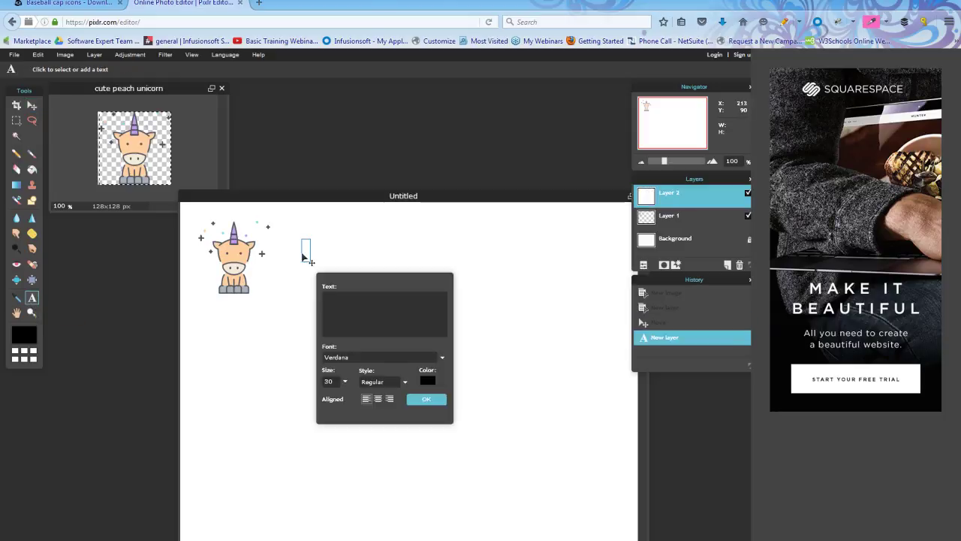
pyautogui.write('Uni')
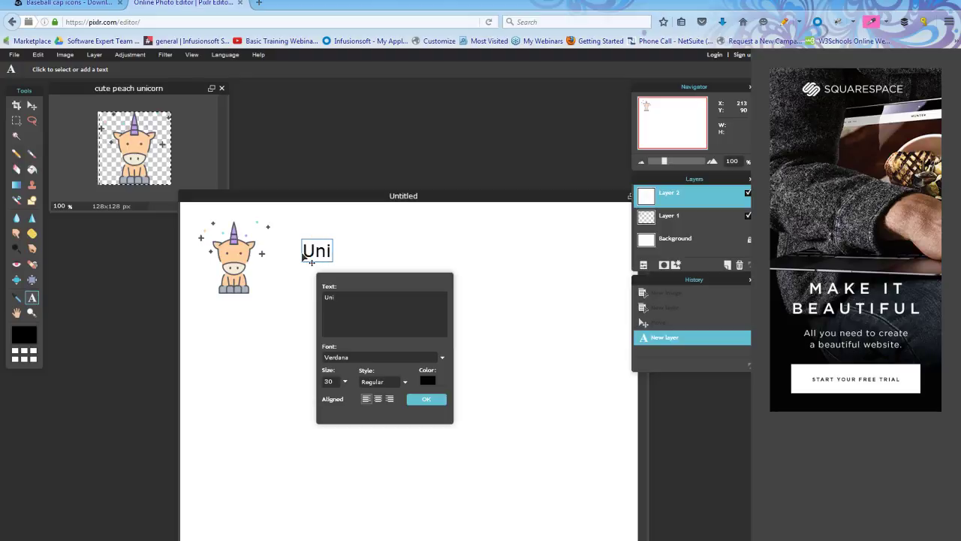
pyautogui.write('corn')
pyautogui.write('Market')
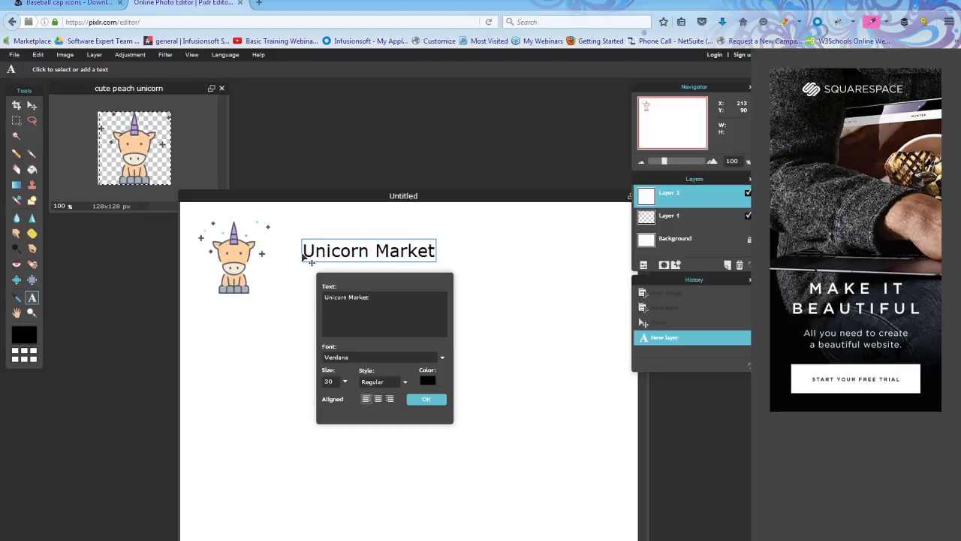
pyautogui.write('ing')
# Set the text font to Chiller and the size to 101.
pyautogui.click(383, 356)
pyautogui.click(342, 368)
pyautogui.click(372, 357)
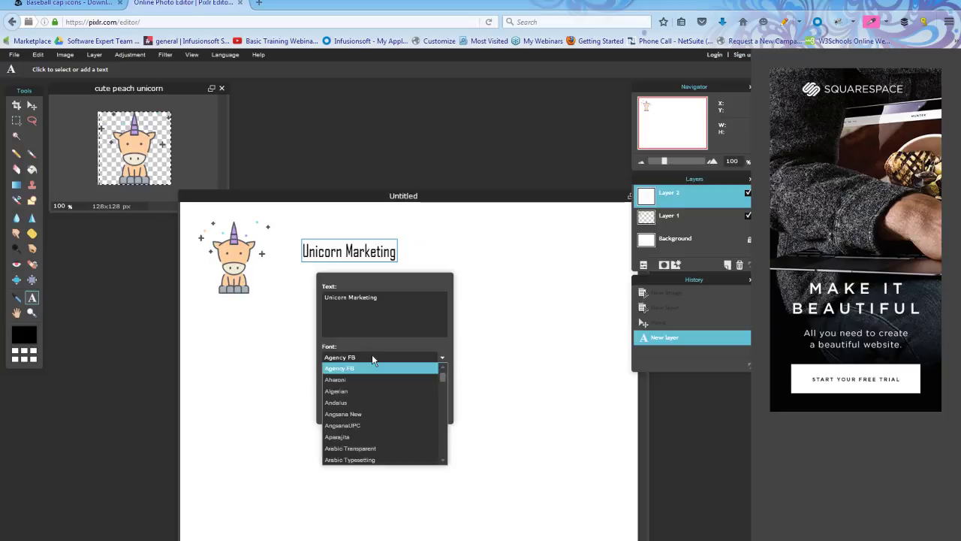
pyautogui.scroll(-5, 360, 381)
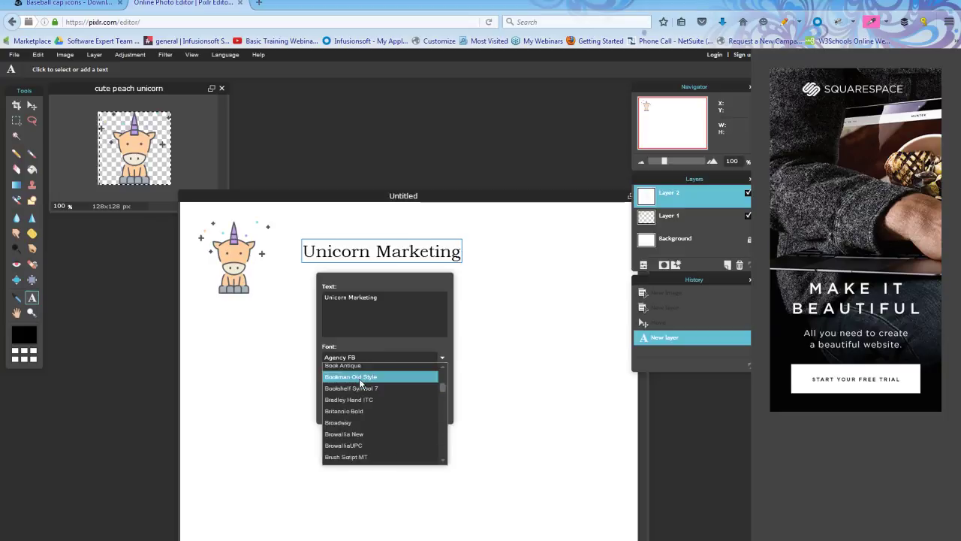
pyautogui.scroll(-5, 360, 384)
pyautogui.click(361, 382)
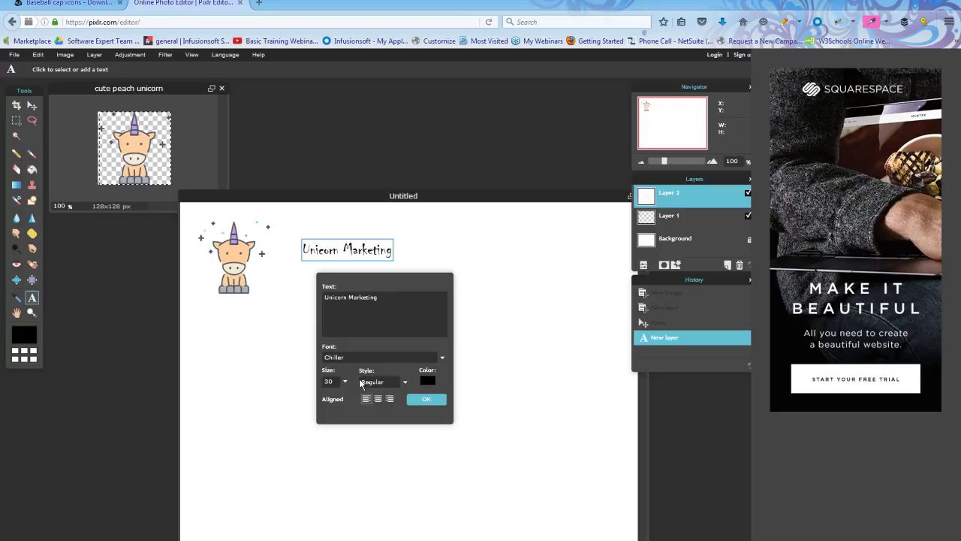
pyautogui.click(345, 382)
pyautogui.moveTo(313, 399); pyautogui.dragTo(335, 401)
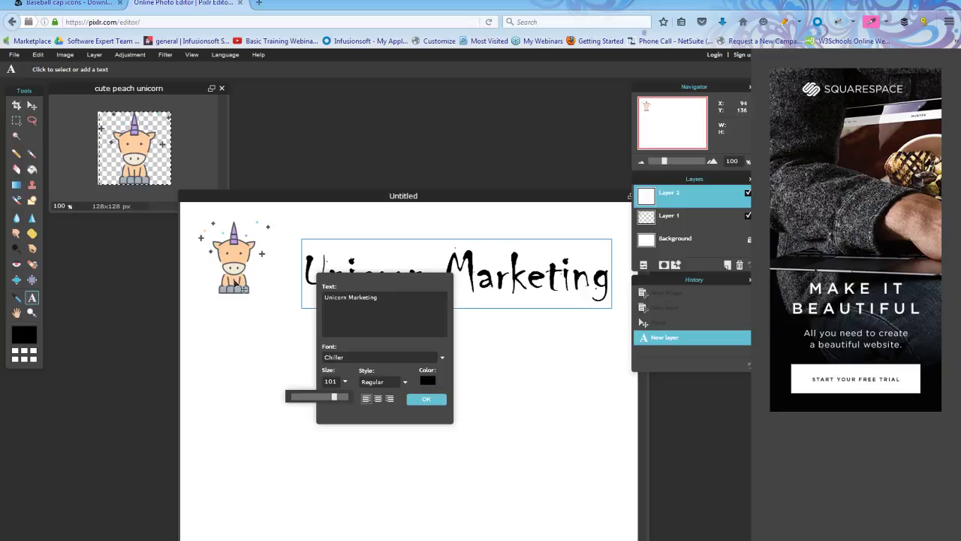
# Colour the text lavender (c39be8) sampled from the unicorn's horn and commit it.
pyautogui.click(428, 380)
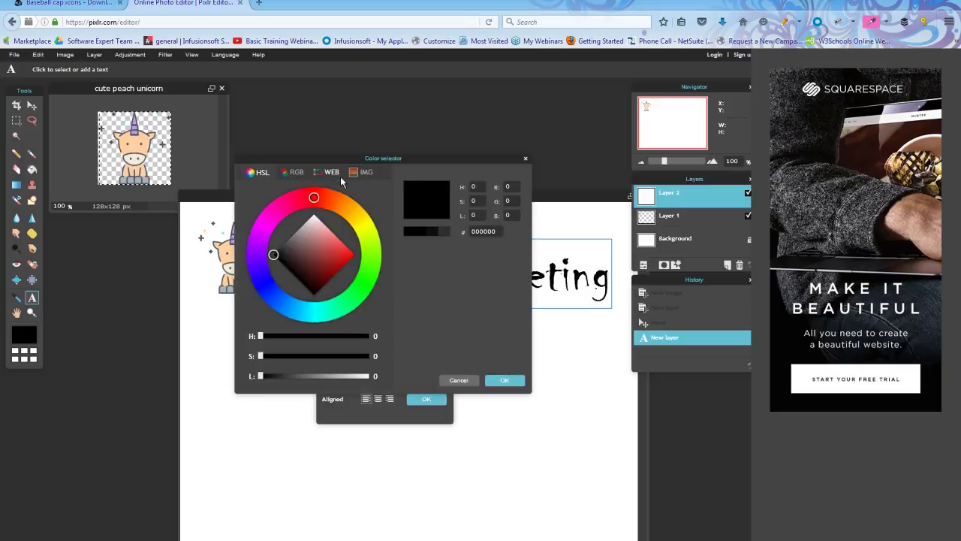
pyautogui.moveTo(336, 160); pyautogui.dragTo(408, 224)
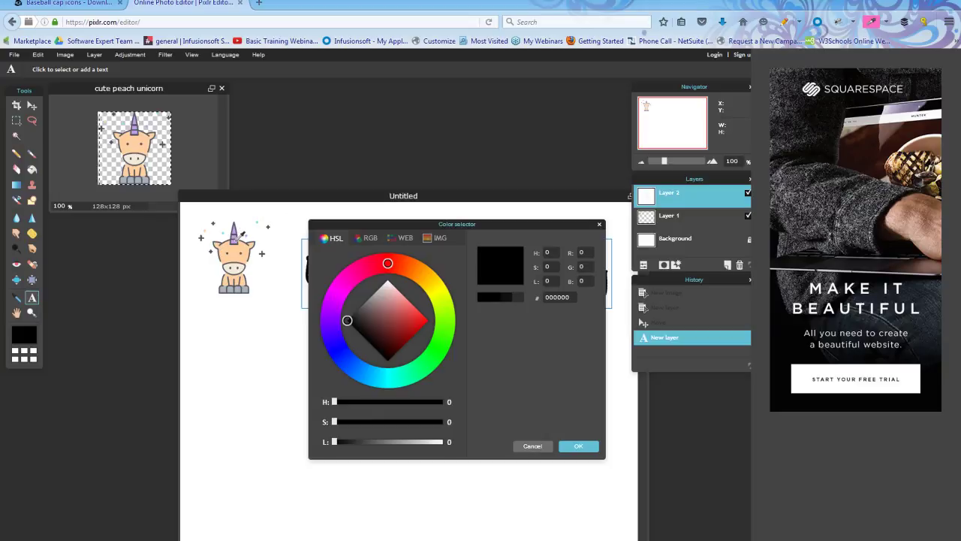
pyautogui.click(237, 239)
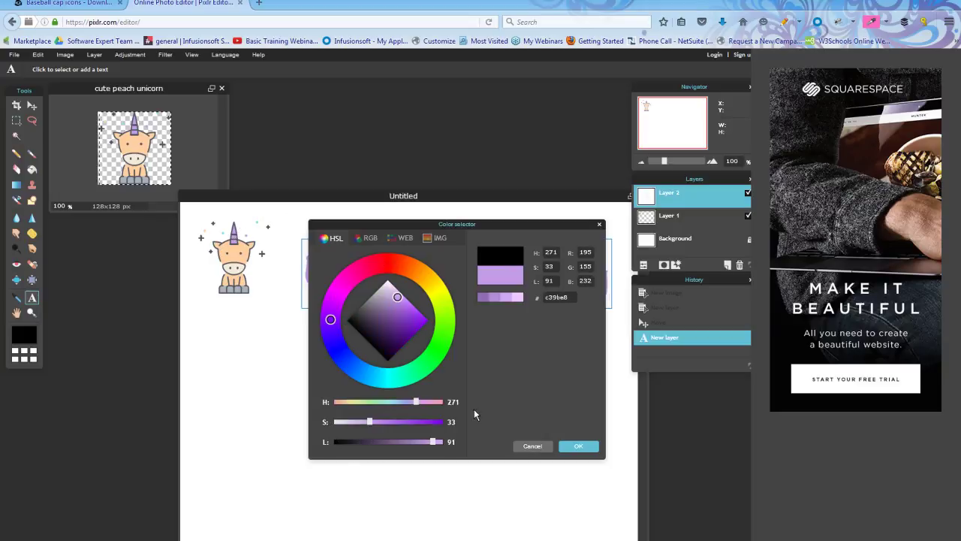
pyautogui.click(577, 446)
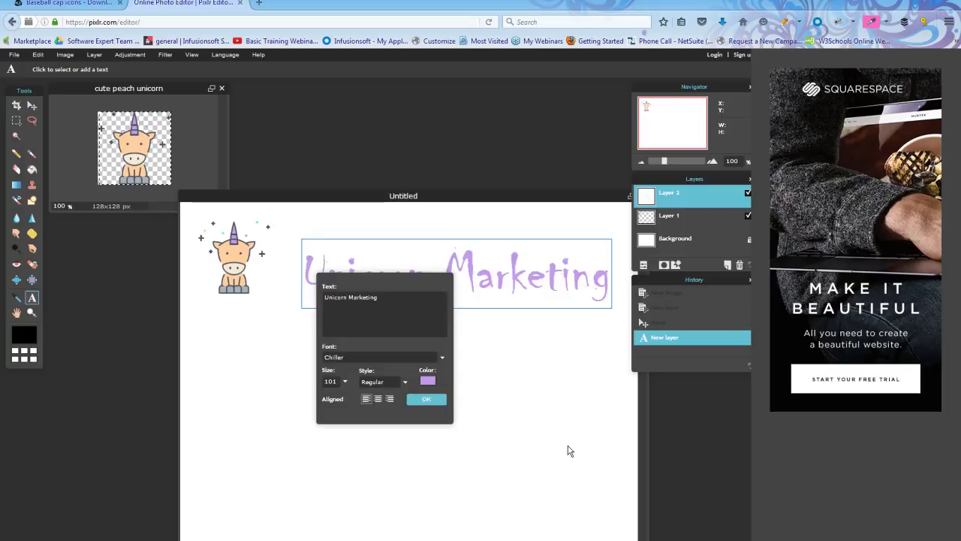
pyautogui.click(425, 398)
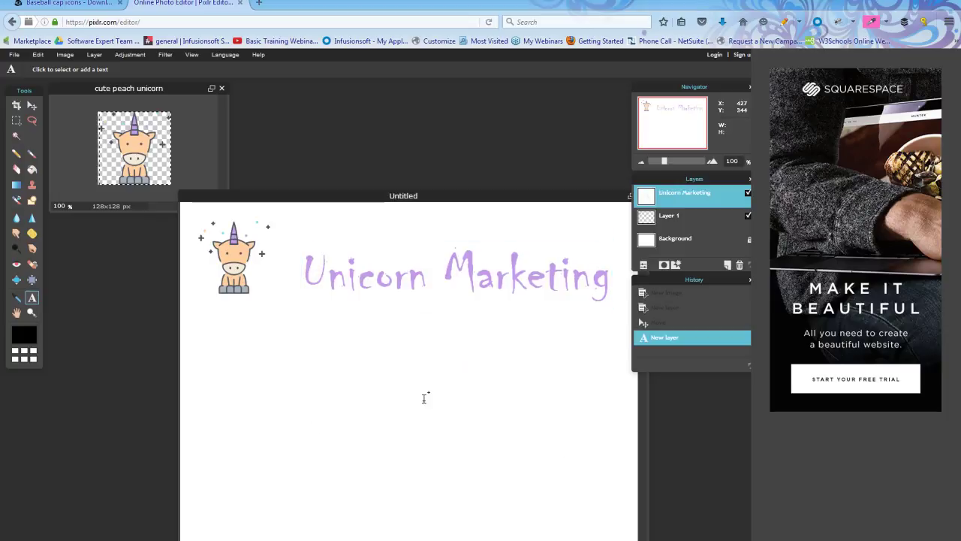
# Move the text left so it sits right beside the unicorn.
pyautogui.click(32, 107)
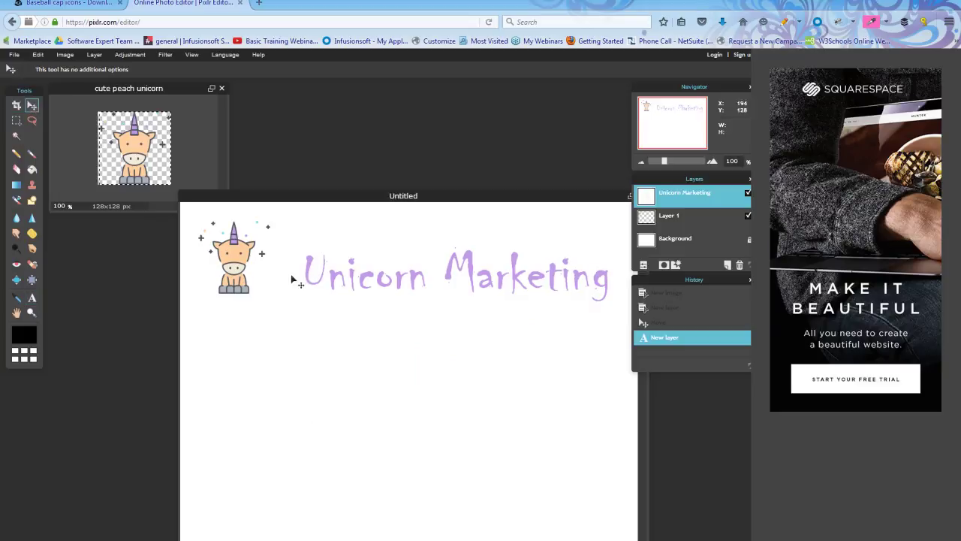
pyautogui.moveTo(335, 279); pyautogui.dragTo(291, 284)
pyautogui.press('m')
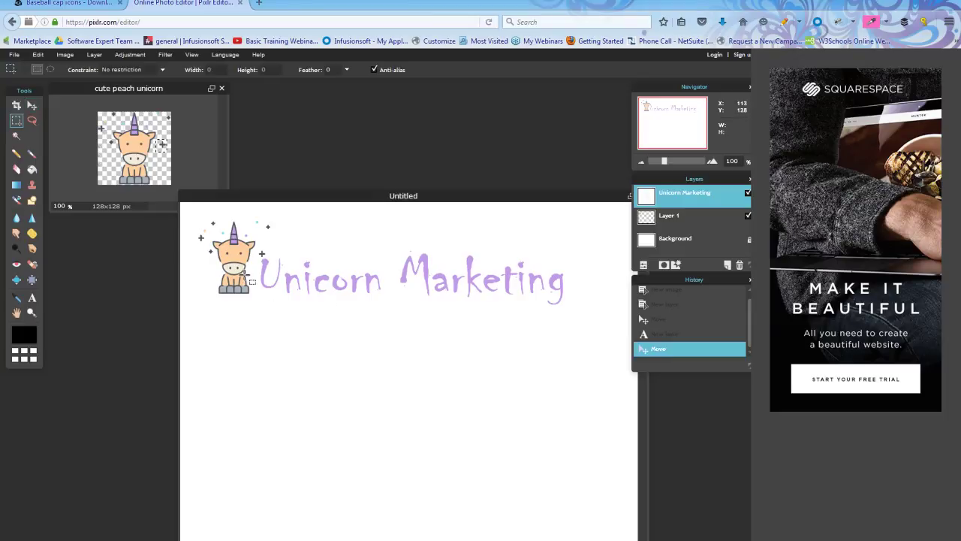
# Crop the canvas to about 673 x 168 around the unicorn and text.
pyautogui.click(15, 108)
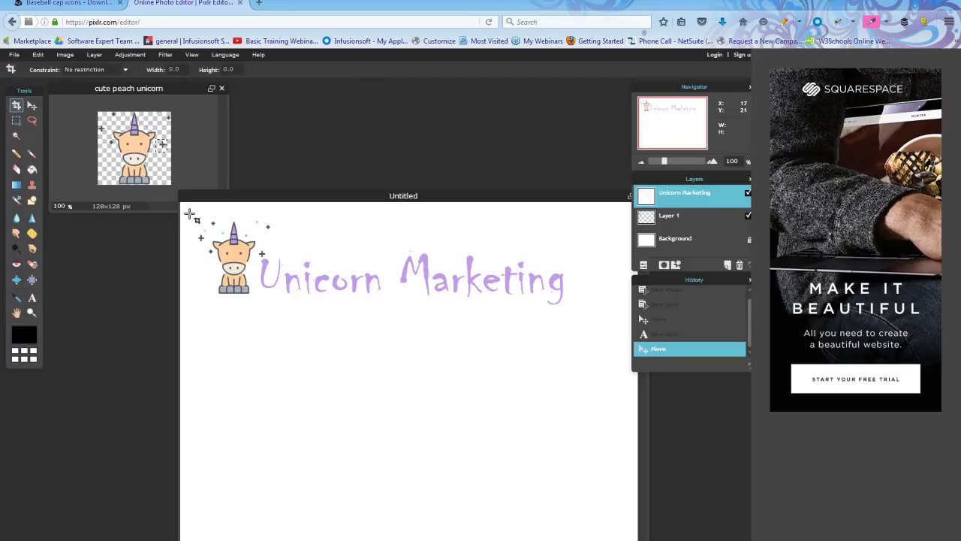
pyautogui.moveTo(189, 213); pyautogui.dragTo(574, 308)
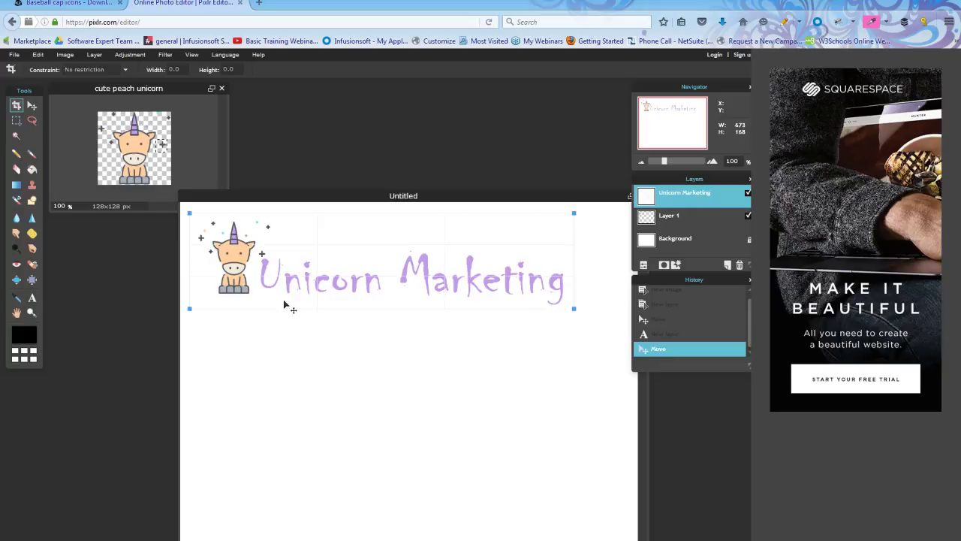
pyautogui.press('Return')
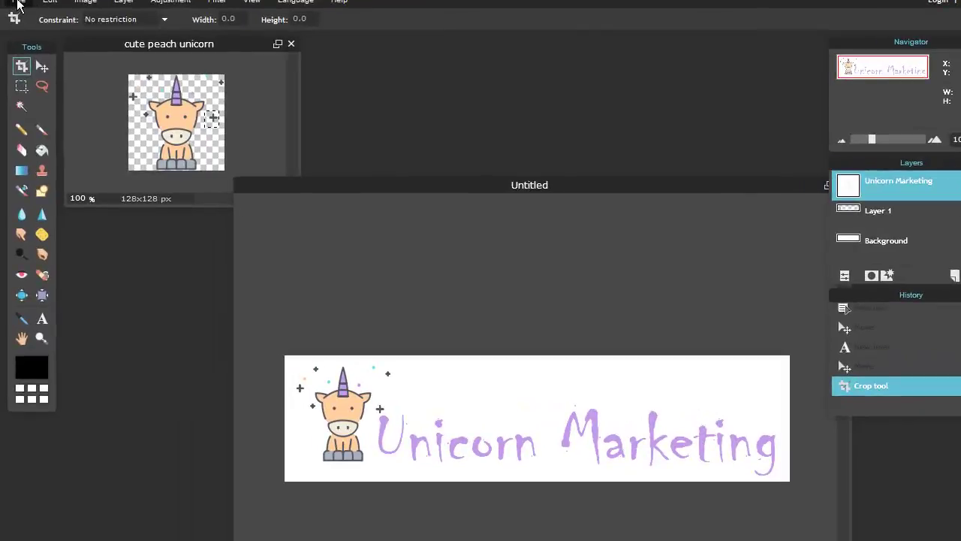
# Save the banner to the Desktop as JPEG 'unicorn marketing banner' at quality 80.
pyautogui.click(14, 55)
pyautogui.click(22, 76)
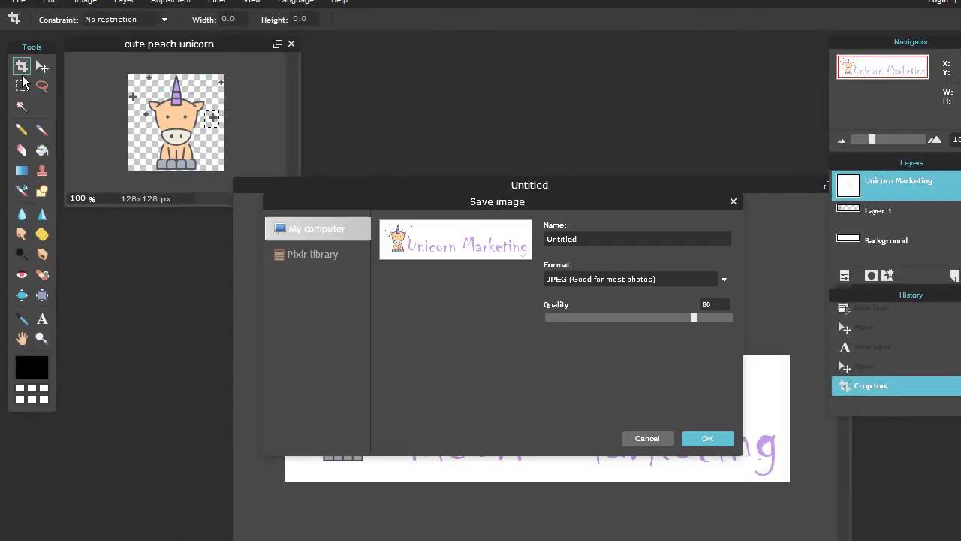
pyautogui.doubleClick(576, 238)
pyautogui.write('unicorn marketing banner')
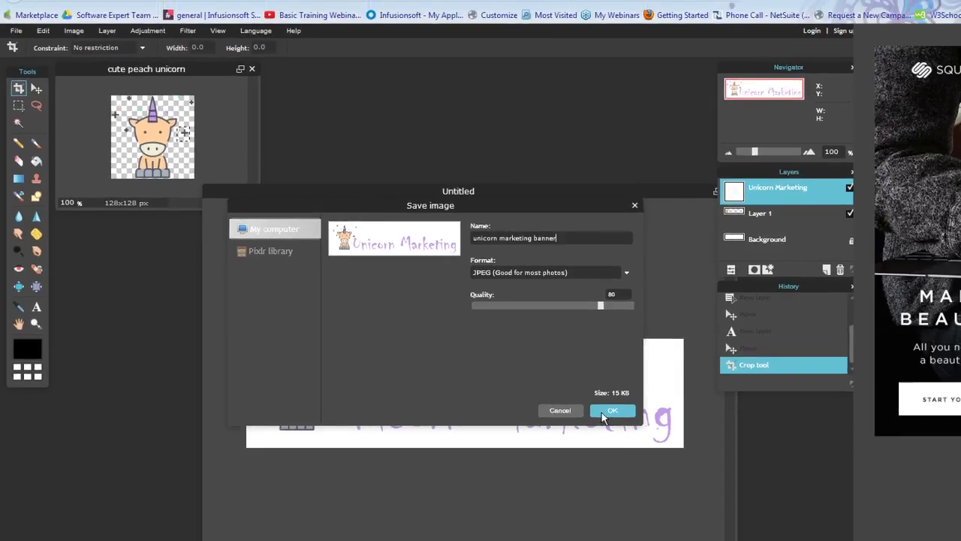
pyautogui.click(605, 412)
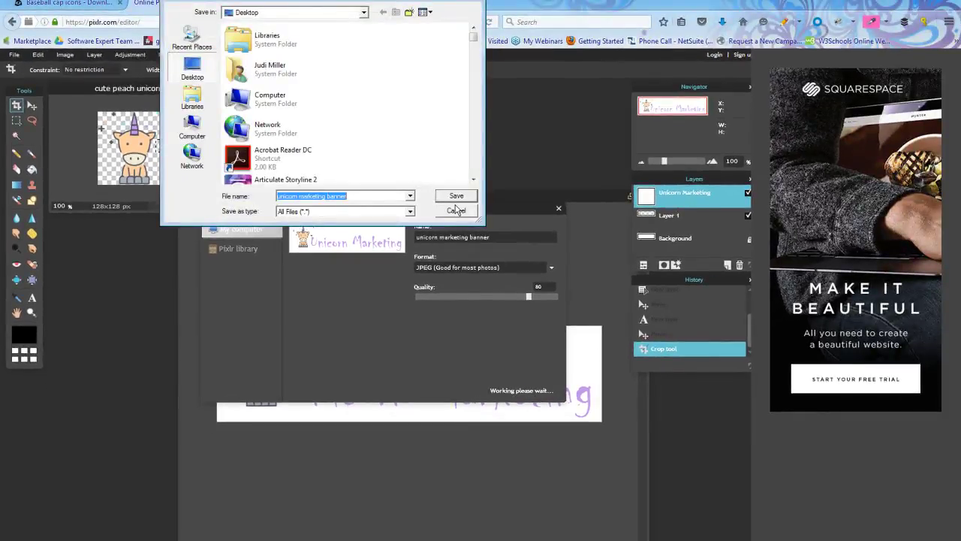
pyautogui.click(454, 197)
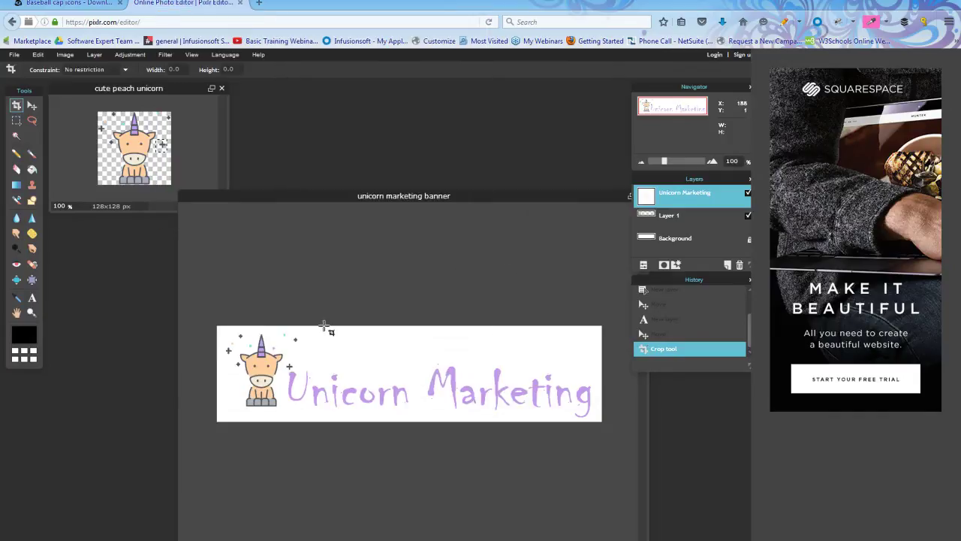